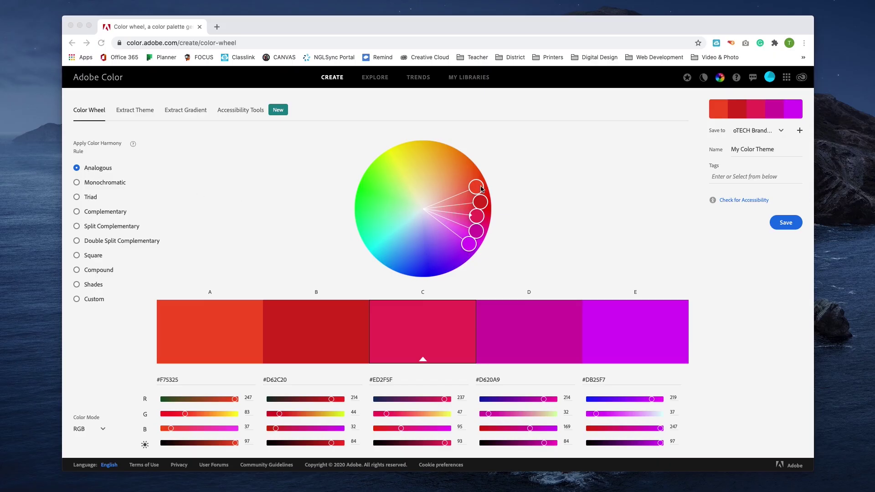
# Move the handles on the color wheel so the analogous palette's base color becomes orange, about #F09C4F.
pyautogui.moveTo(479, 187)
pyautogui.mouseDown()
pyautogui.moveTo(437, 168)
pyautogui.moveTo(447, 170)
pyautogui.mouseUp()
pyautogui.moveTo(477, 212)
pyautogui.mouseDown()
pyautogui.moveTo(465, 241)
pyautogui.moveTo(416, 253)
pyautogui.moveTo(435, 252)
pyautogui.moveTo(431, 232)
pyautogui.moveTo(465, 230)
pyautogui.moveTo(470, 193)
pyautogui.moveTo(452, 174)
pyautogui.mouseUp()
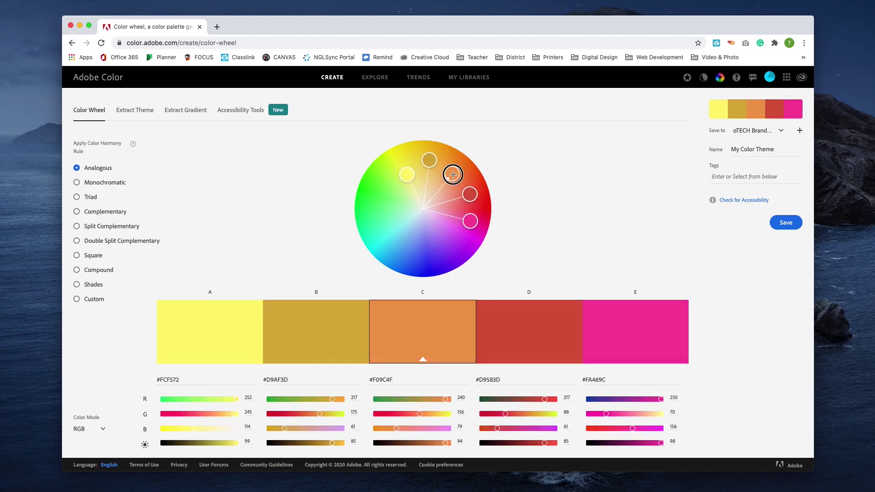
# Try the harmony rules from Monochromatic through Compound on the orange base color, then return to Analogous.
pyautogui.click(115, 183)
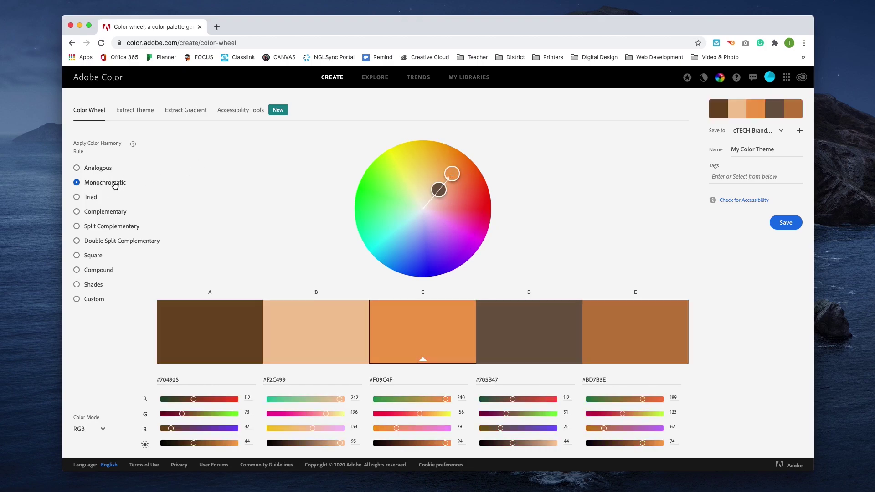
pyautogui.click(95, 200)
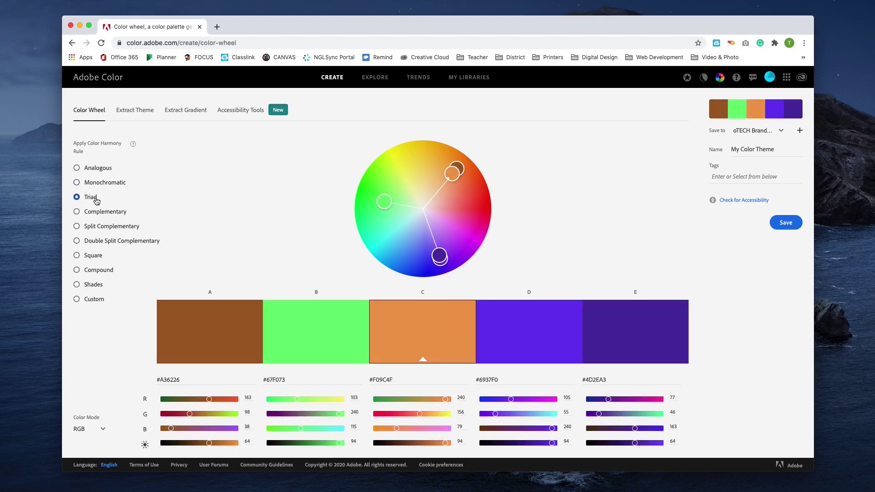
pyautogui.click(117, 212)
pyautogui.click(111, 228)
pyautogui.click(111, 241)
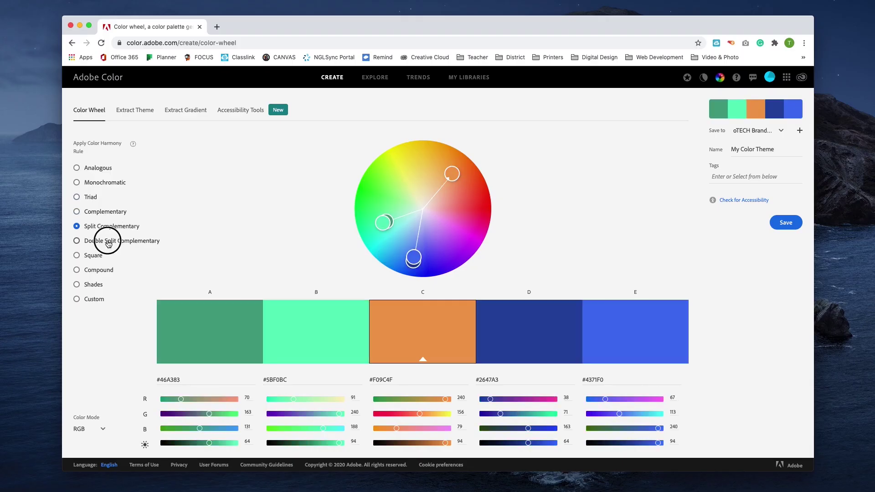
pyautogui.click(97, 256)
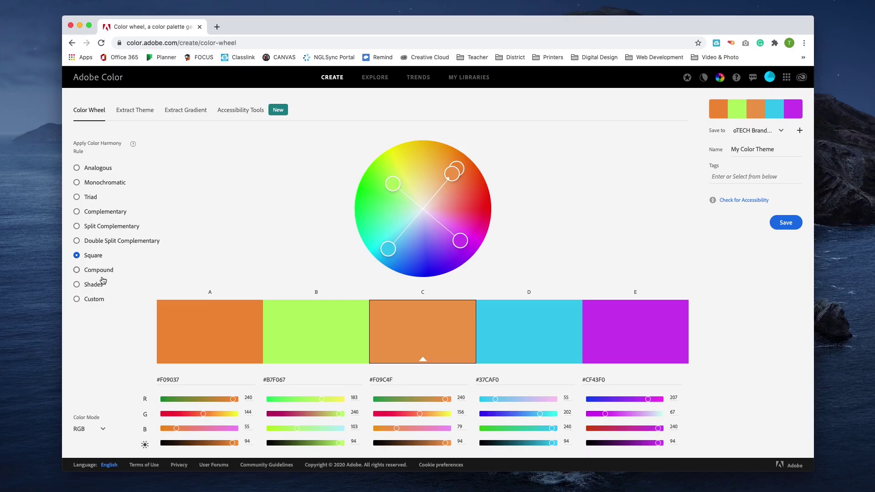
pyautogui.click(98, 271)
pyautogui.click(91, 170)
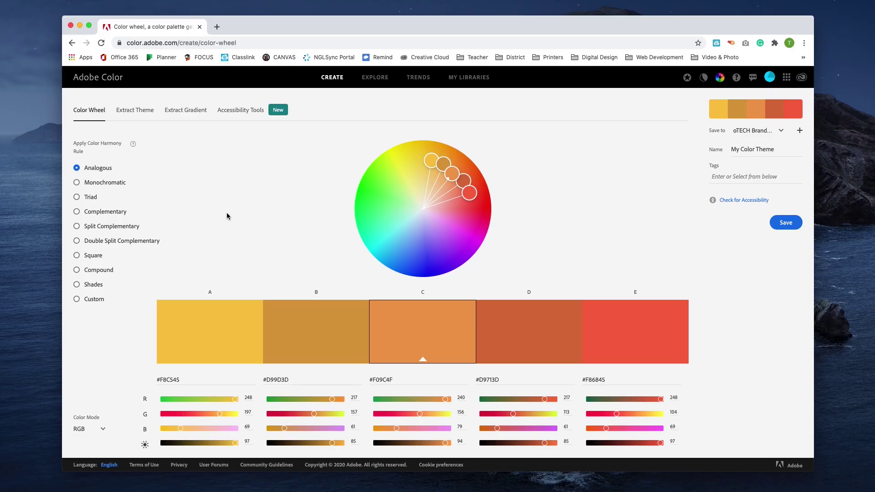
# Set base color C to about R 208, G 108, B 144 and widen the analogous spread until color A is about #E09849.
pyautogui.moveTo(420, 360)
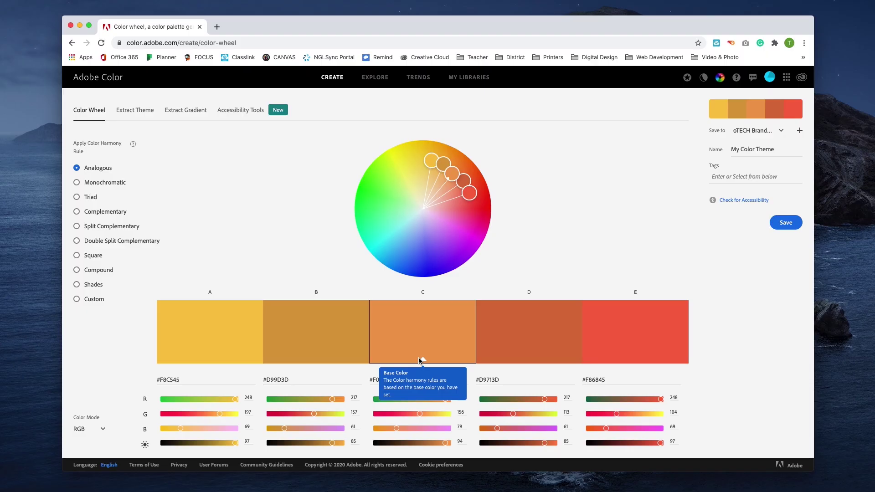
pyautogui.moveTo(415, 415); pyautogui.dragTo(436, 399)
pyautogui.click(431, 400)
pyautogui.moveTo(411, 429); pyautogui.dragTo(415, 428)
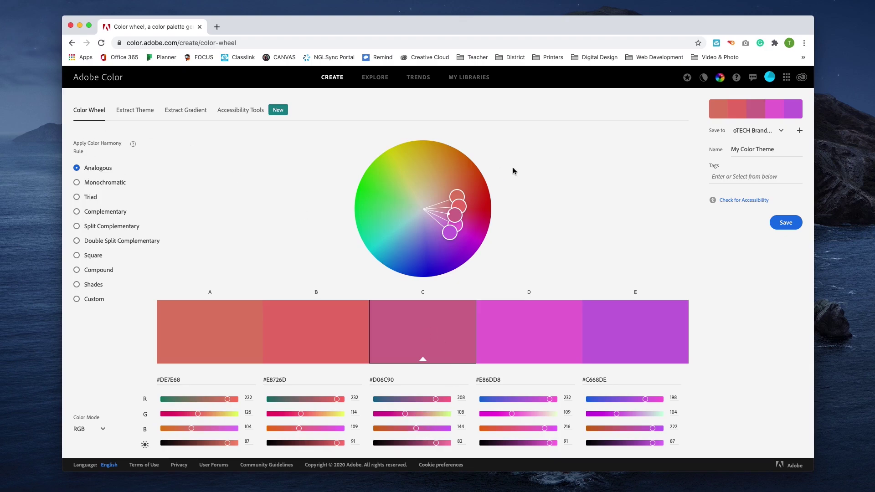
pyautogui.moveTo(459, 194)
pyautogui.mouseDown()
pyautogui.moveTo(463, 172)
pyautogui.moveTo(481, 172)
pyautogui.moveTo(451, 169)
pyautogui.mouseUp()
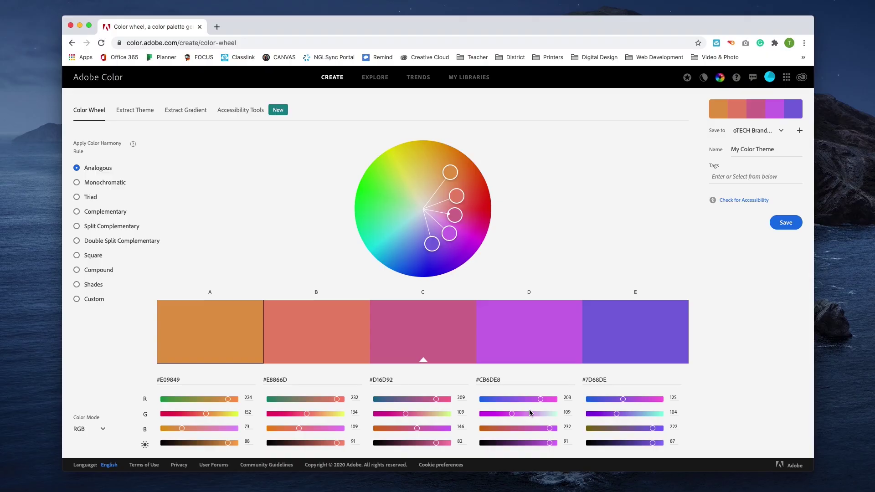
# Apply the Monochromatic harmony rule to the pink base color, then change it to Triad and select color A's handle.
pyautogui.click(118, 182)
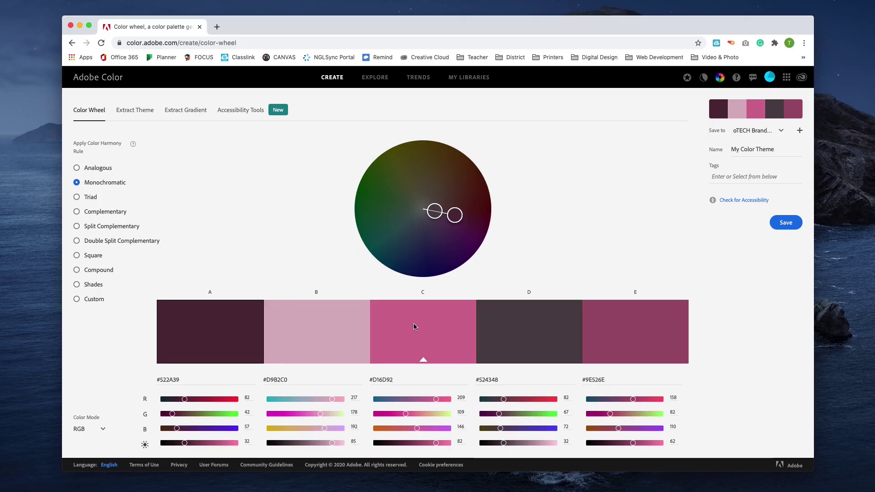
pyautogui.click(93, 199)
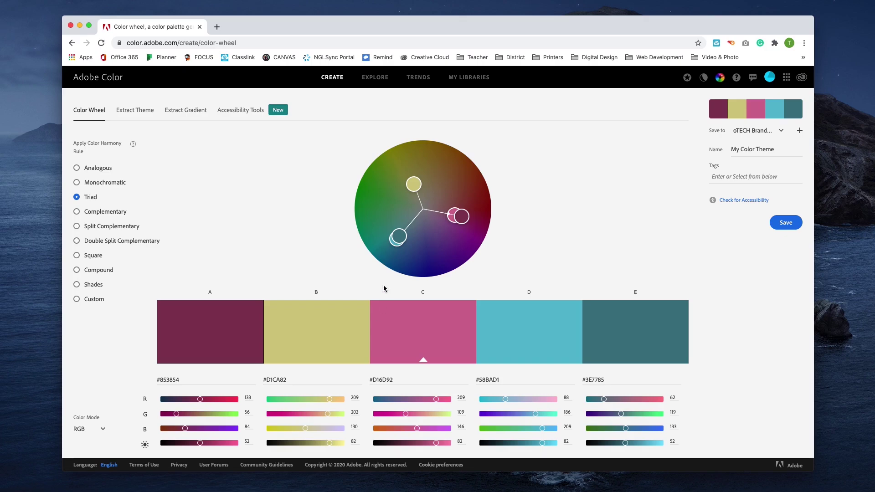
pyautogui.click(465, 216)
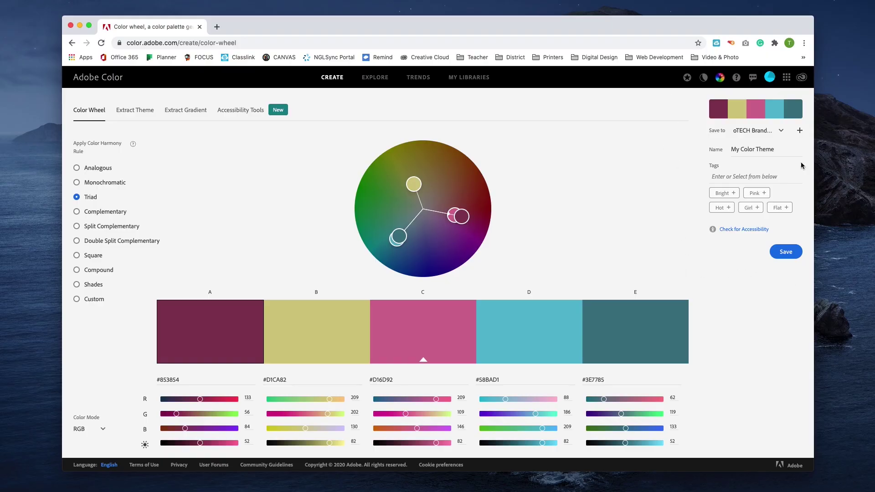
# Check which libraries the color theme can be saved to, keeping the current library.
pyautogui.click(782, 131)
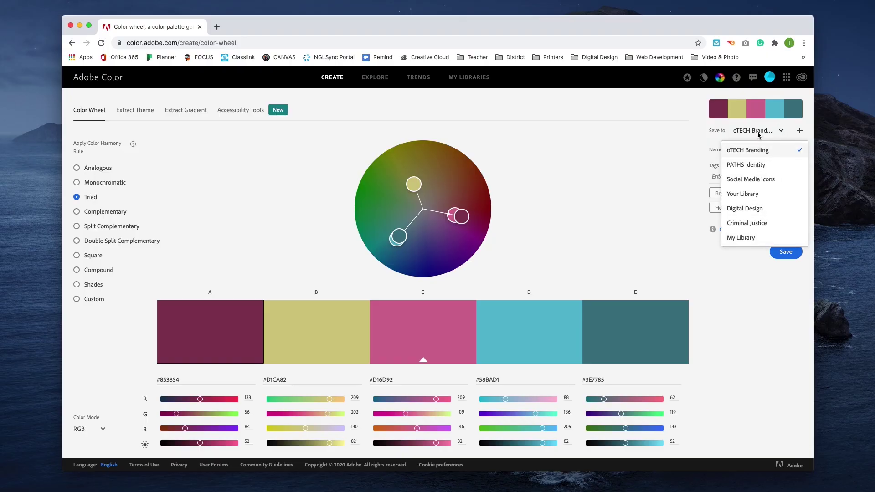
pyautogui.click(765, 281)
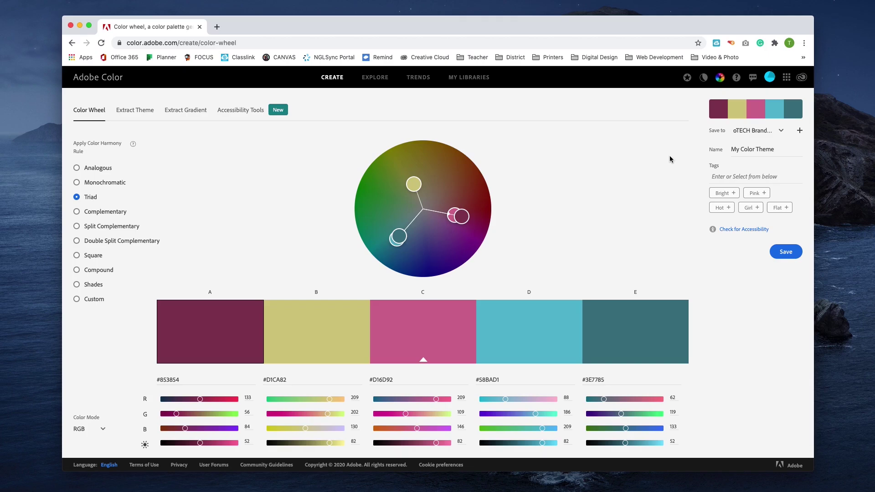
# Switch to extracting a theme from an image, and open unsplash.com in a new browser tab.
pyautogui.click(141, 114)
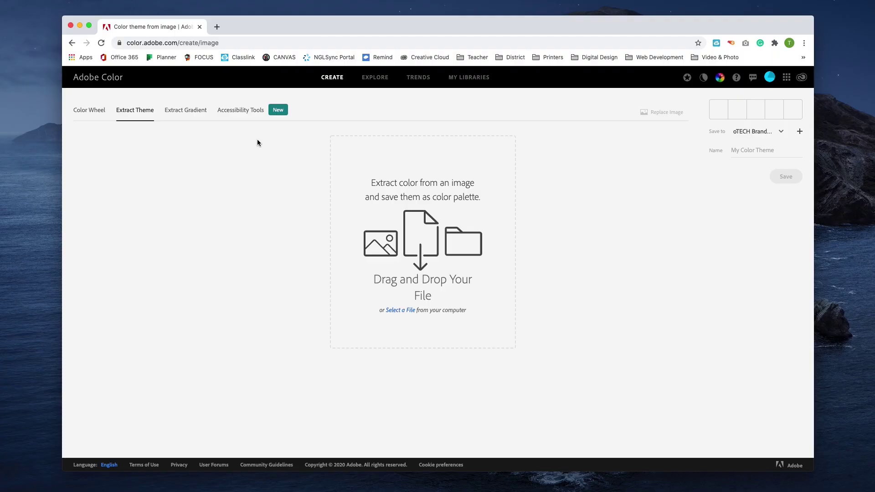
pyautogui.click(217, 26)
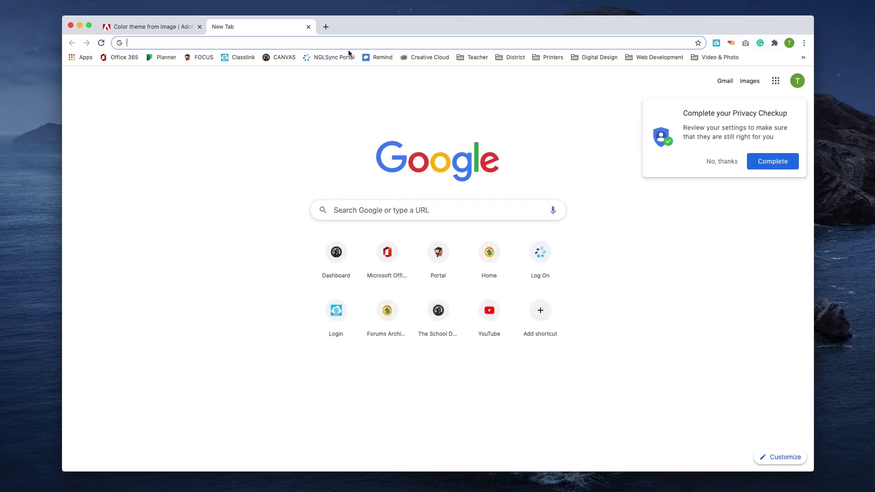
pyautogui.write('unsplash.com')
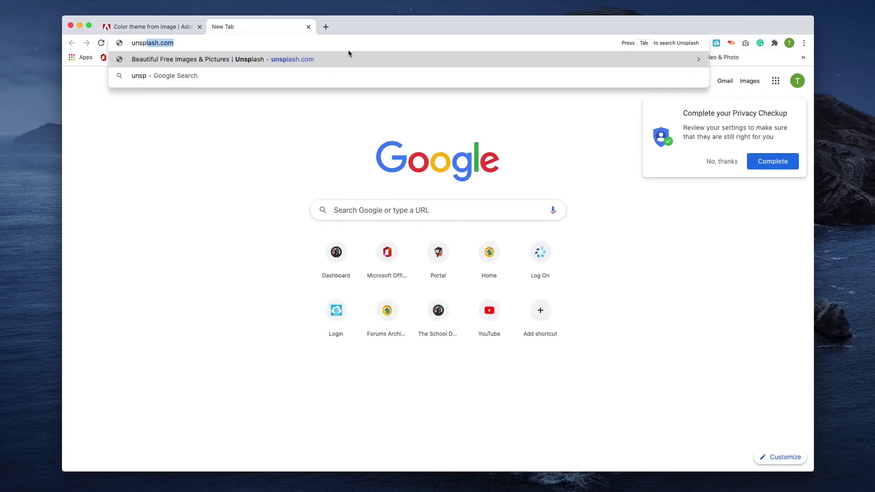
pyautogui.press('Return')
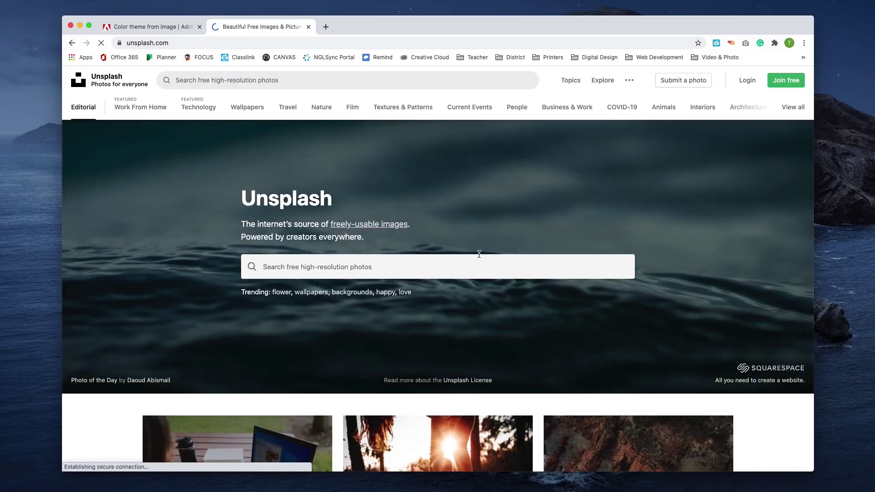
# Browse the Unsplash photo feed and download the photo of two people in front of a colorful graffiti wall.
pyautogui.scroll(-15, 479, 255)
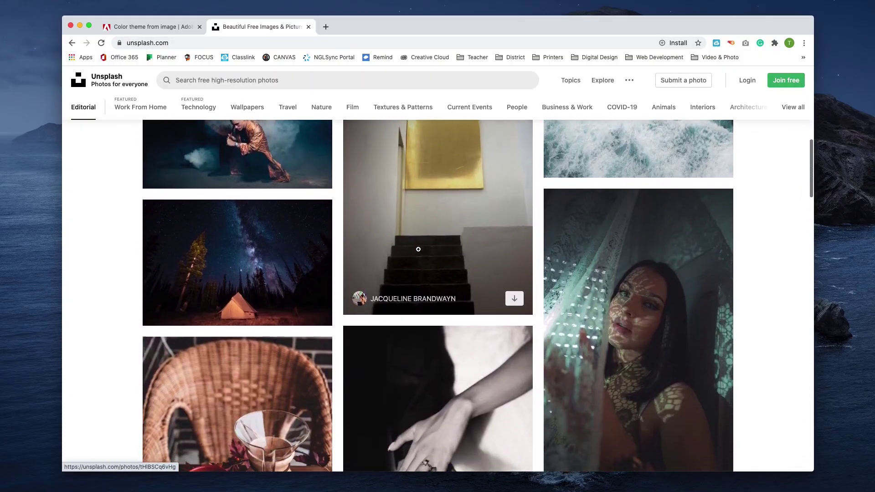
pyautogui.scroll(-15, 419, 249)
pyautogui.scroll(-10, 418, 249)
pyautogui.scroll(-10, 418, 250)
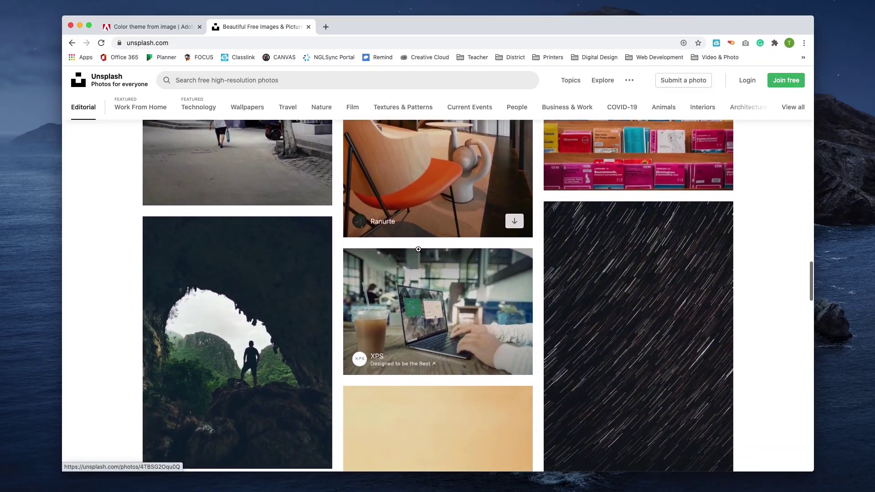
pyautogui.scroll(-10, 418, 249)
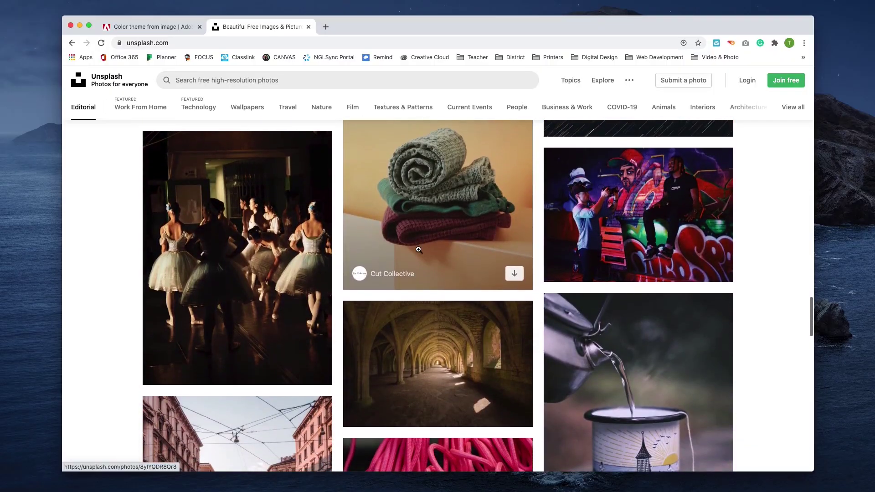
pyautogui.scroll(-5, 418, 249)
pyautogui.scroll(4, 418, 250)
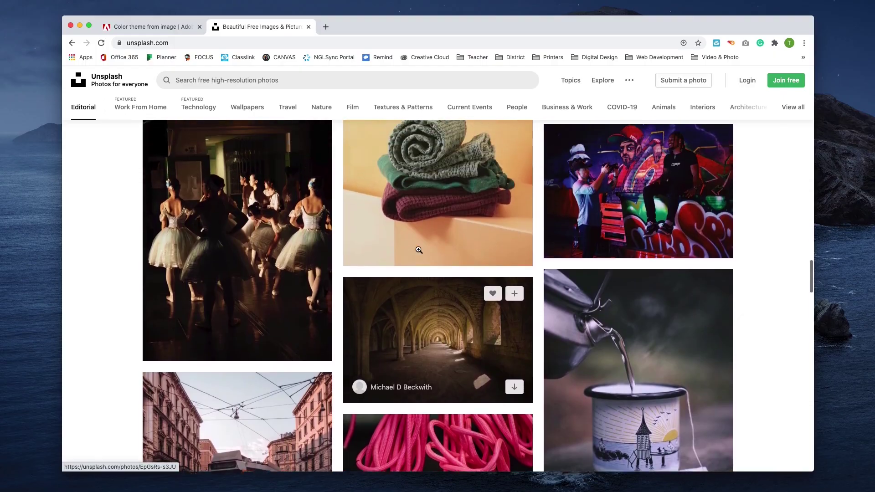
pyautogui.scroll(2, 418, 250)
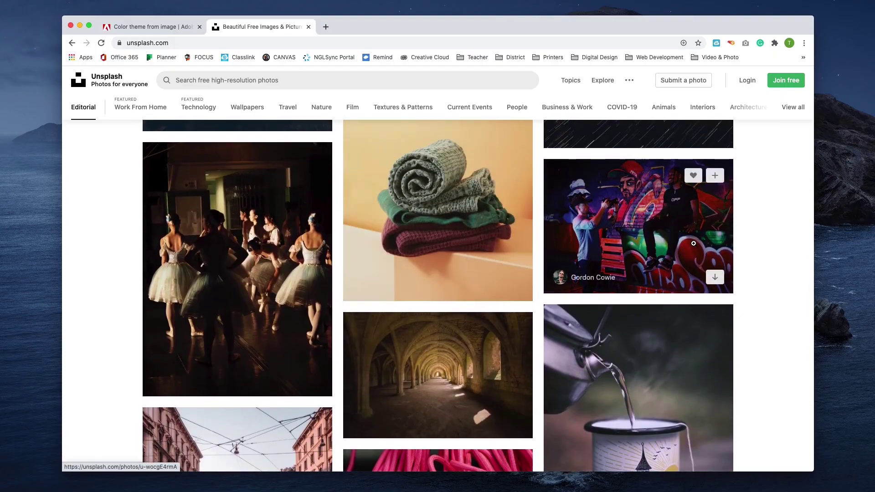
pyautogui.click(693, 244)
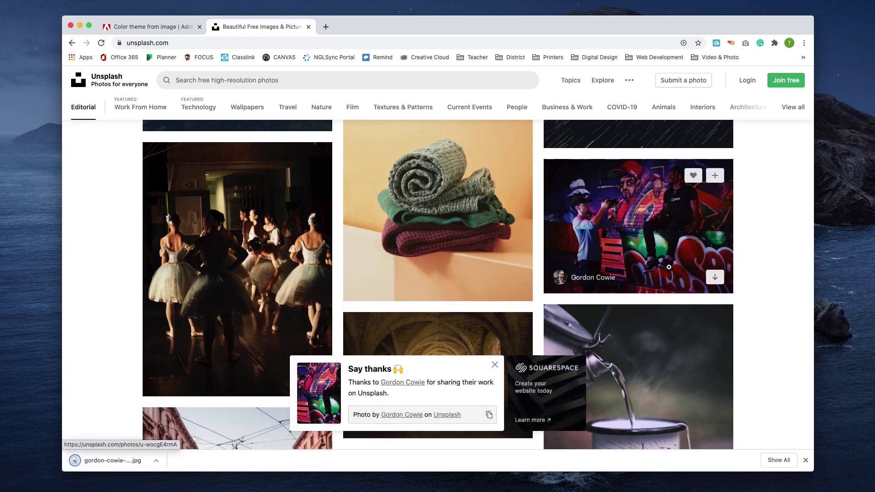
# Return to Adobe Color and load the graffiti photo from the Downloads folder for theme extraction.
pyautogui.click(172, 30)
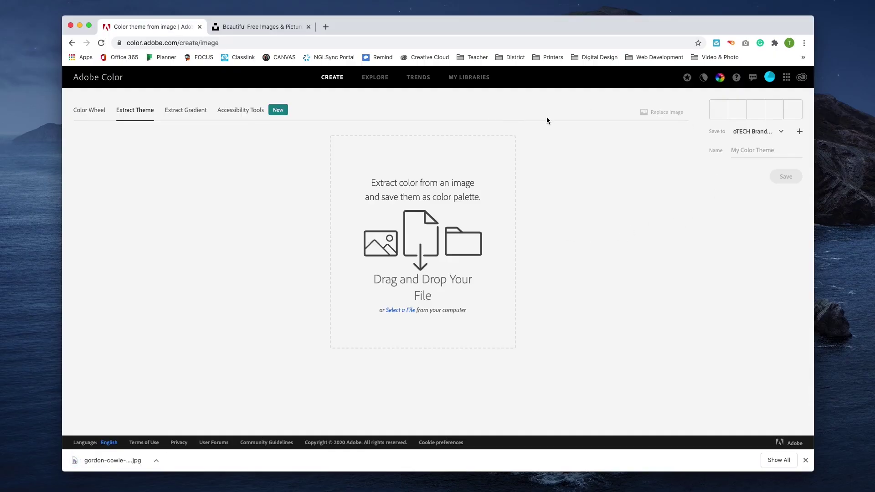
pyautogui.click(411, 311)
pyautogui.click(286, 97)
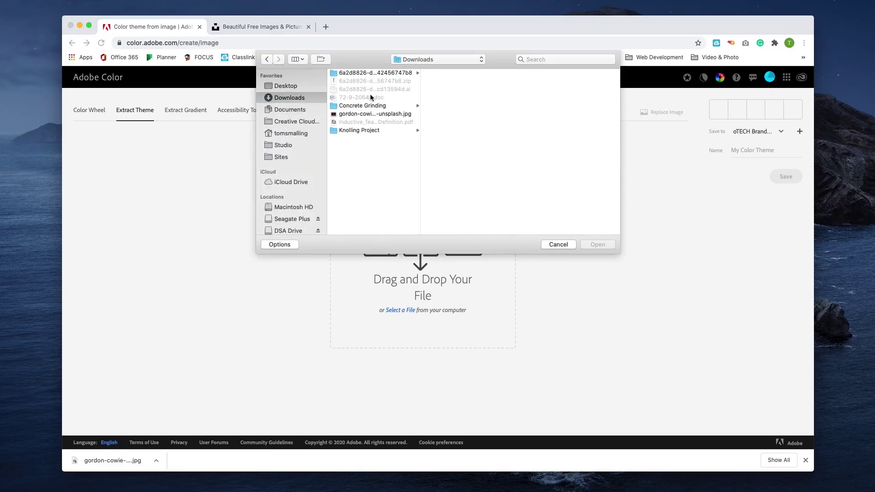
pyautogui.click(375, 114)
pyautogui.click(597, 245)
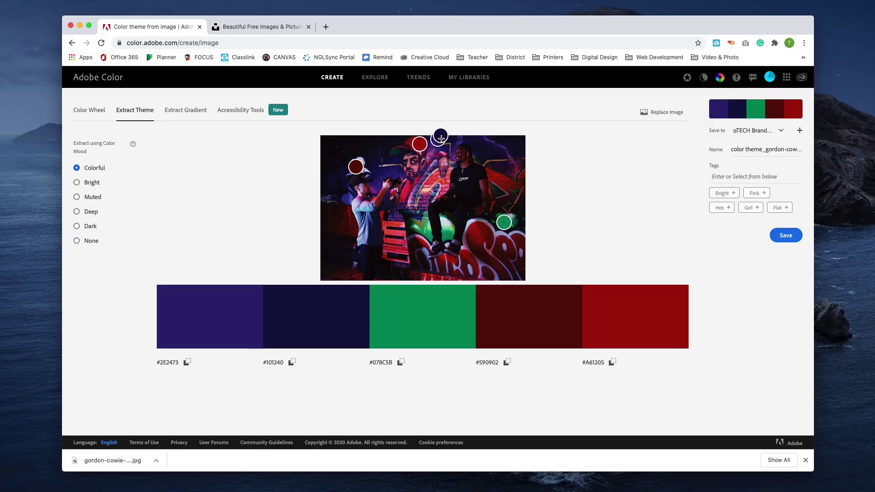
# Move the photo's sampling points so the green swatch becomes #084C32 and the dark red swatch becomes #390804.
pyautogui.click(407, 306)
pyautogui.moveTo(505, 224); pyautogui.dragTo(507, 226)
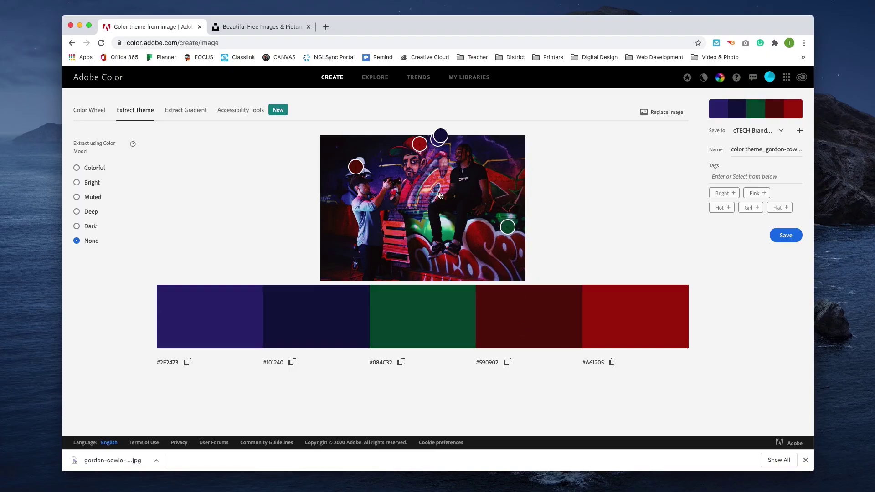
pyautogui.moveTo(356, 167); pyautogui.dragTo(346, 219)
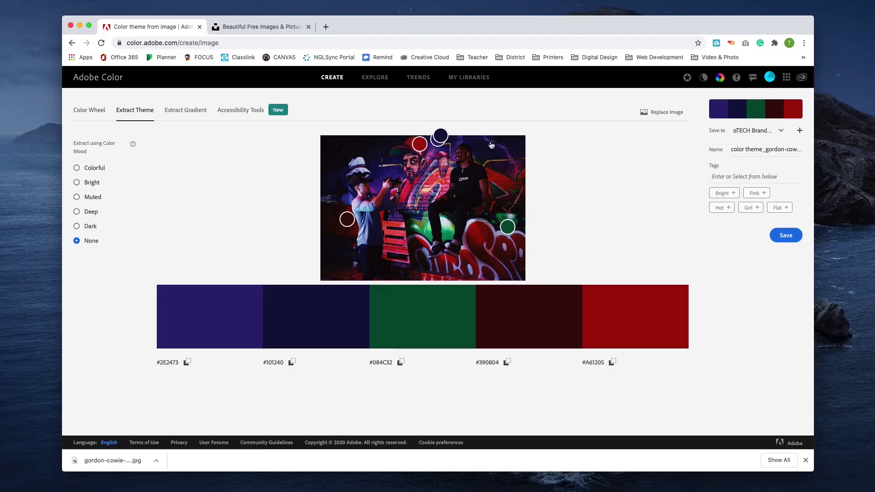
# Switch from the extracted image theme to the Color Wheel.
pyautogui.click(94, 111)
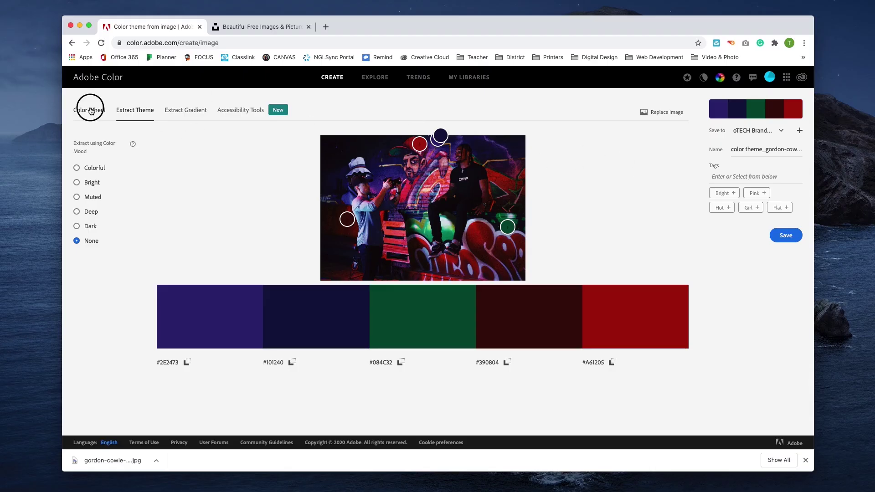